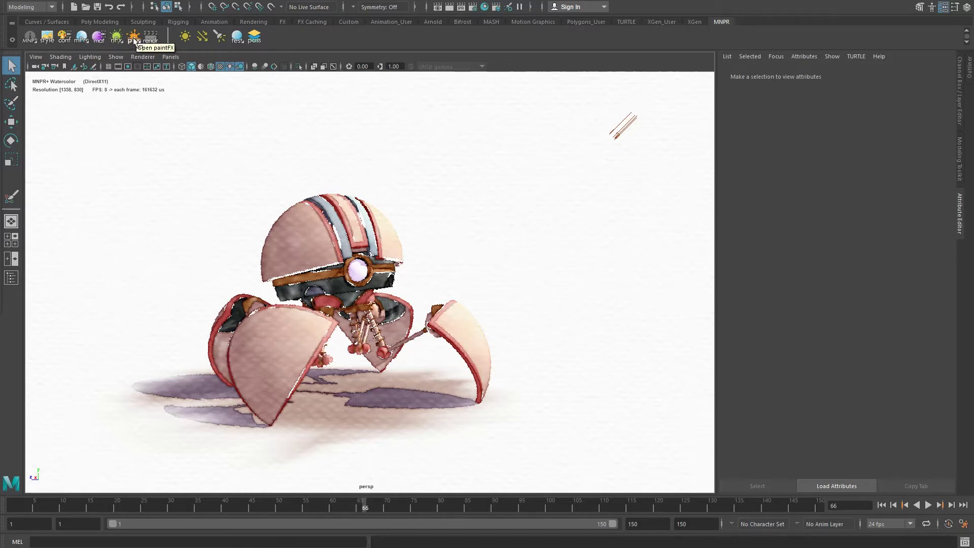
Open the nprFX vertex-painting window from the MNPR shelf and move it beside the robot
{"action": "left_click", "coordinate": [135, 39]}
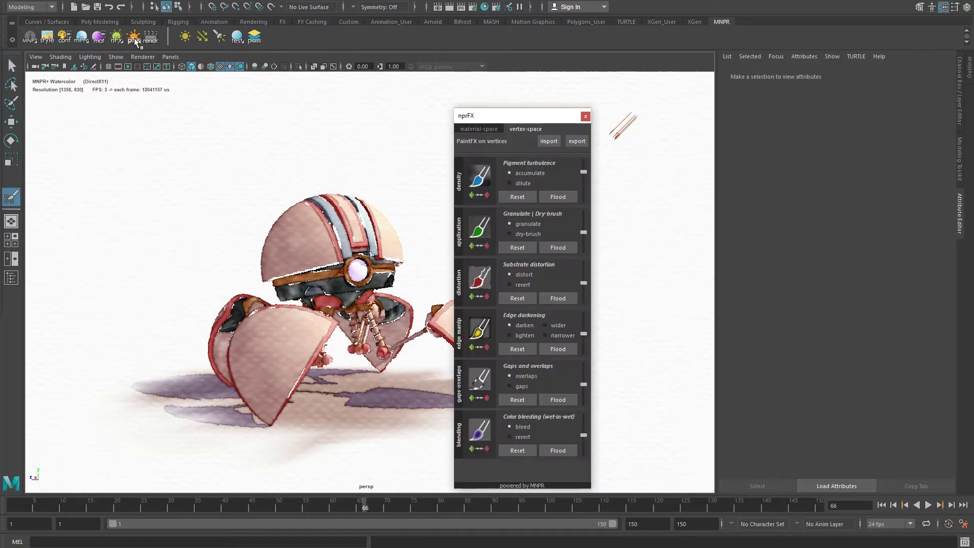
{"action": "left_click_drag", "start_coordinate": [513, 122], "coordinate": [593, 111]}
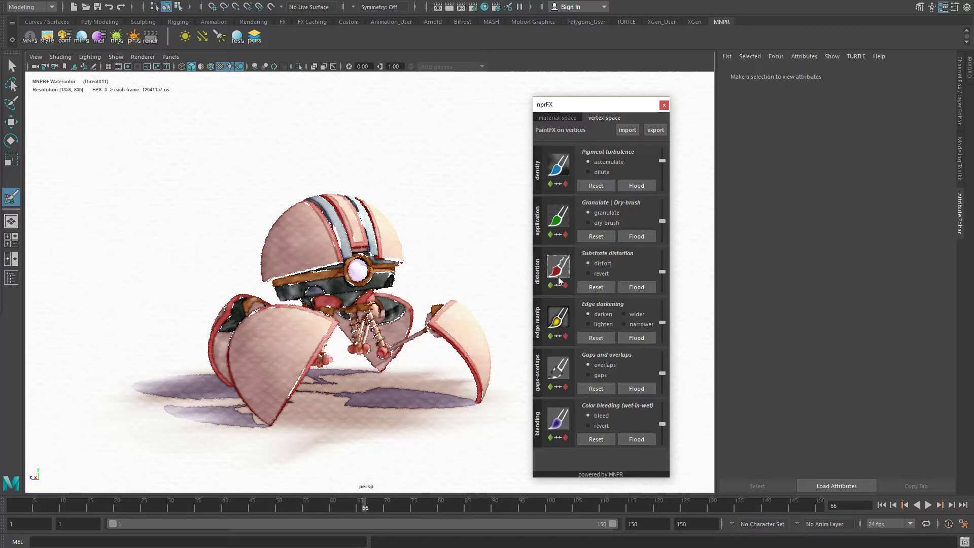
Select the robot's dome shell, pick the Substrate distortion brush, and zoom in on the dome
{"action": "key", "text": "q"}
{"action": "left_click", "coordinate": [319, 243]}
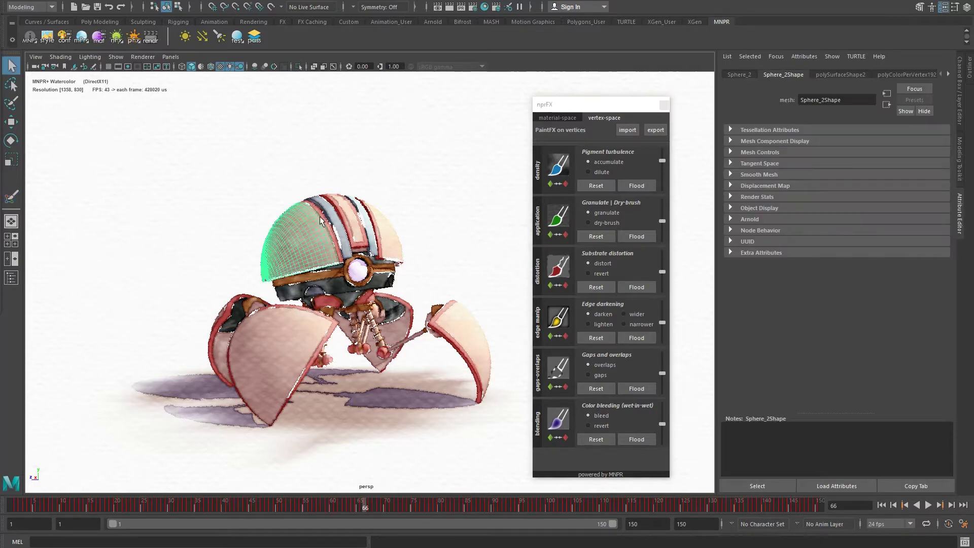
{"action": "left_click", "coordinate": [321, 219]}
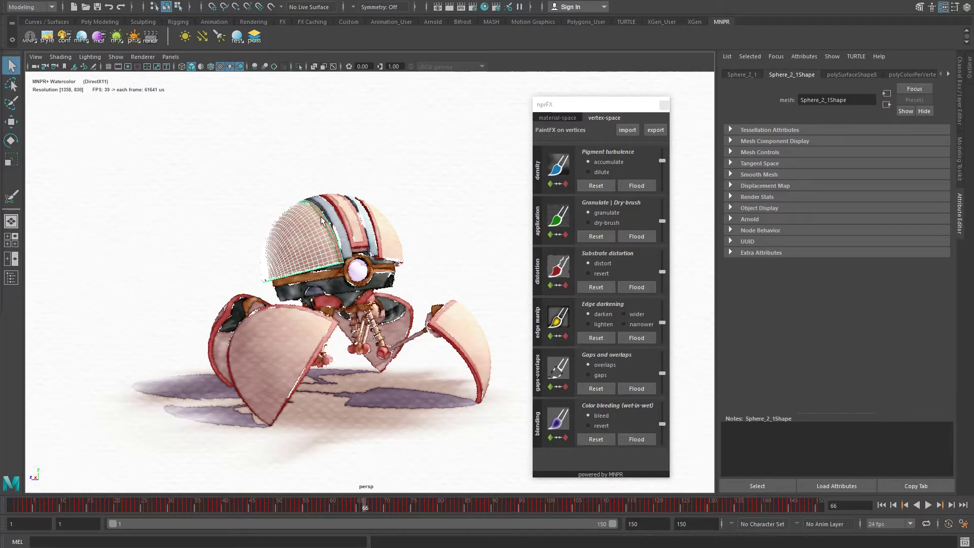
{"action": "left_click", "coordinate": [558, 267]}
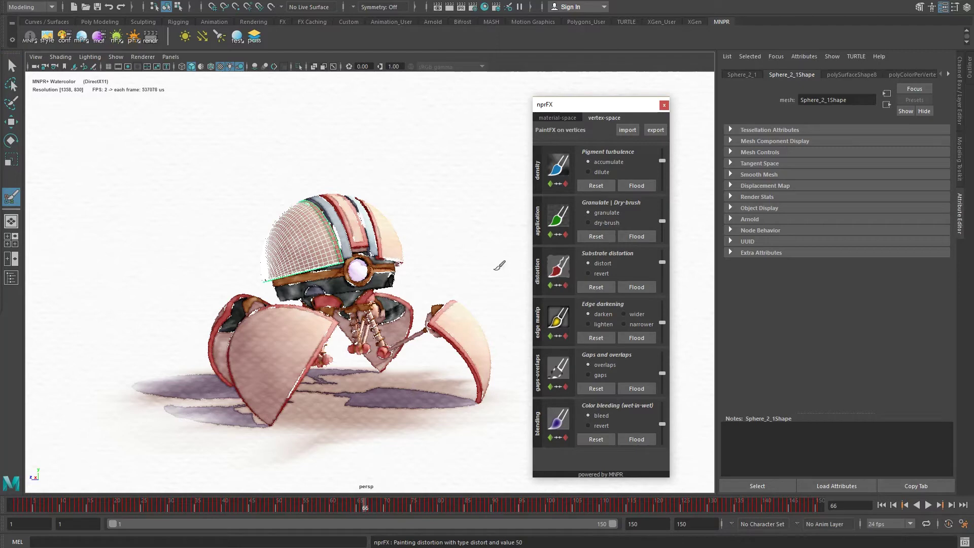
{"action": "scroll", "coordinate": [294, 238], "scroll_direction": "up", "scroll_amount": 4}
{"action": "scroll", "coordinate": [241, 219], "scroll_direction": "up", "scroll_amount": 3}
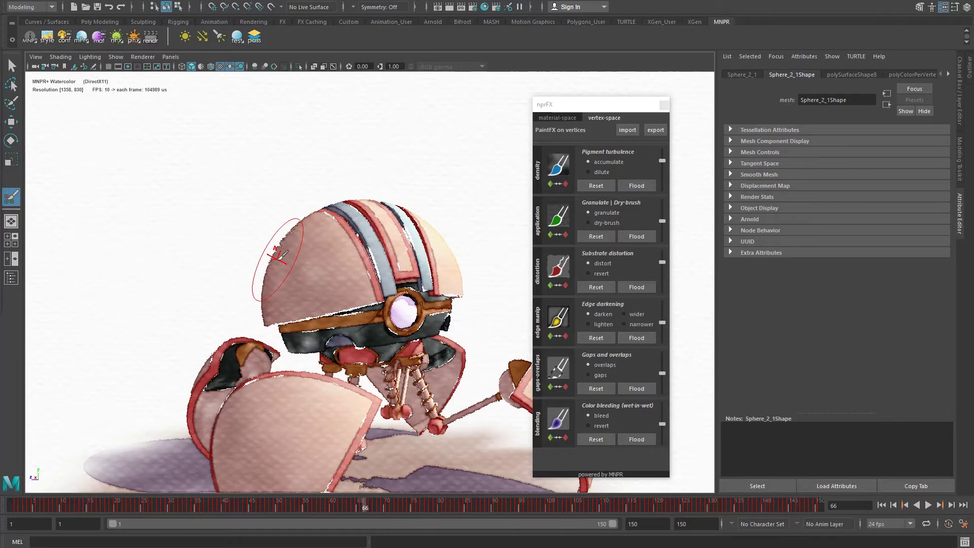
{"action": "scroll", "coordinate": [406, 269], "scroll_direction": "up", "scroll_amount": 2}
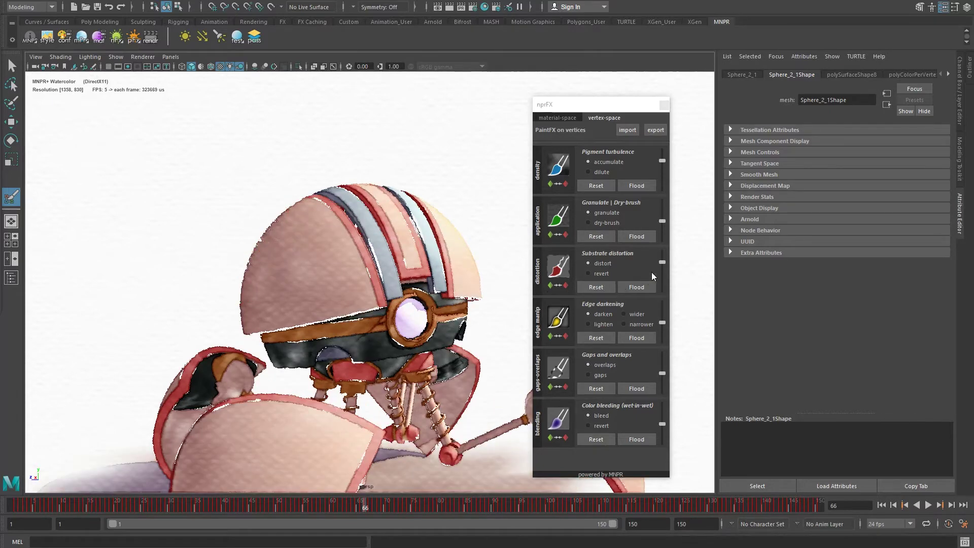
{"action": "left_click", "coordinate": [662, 262]}
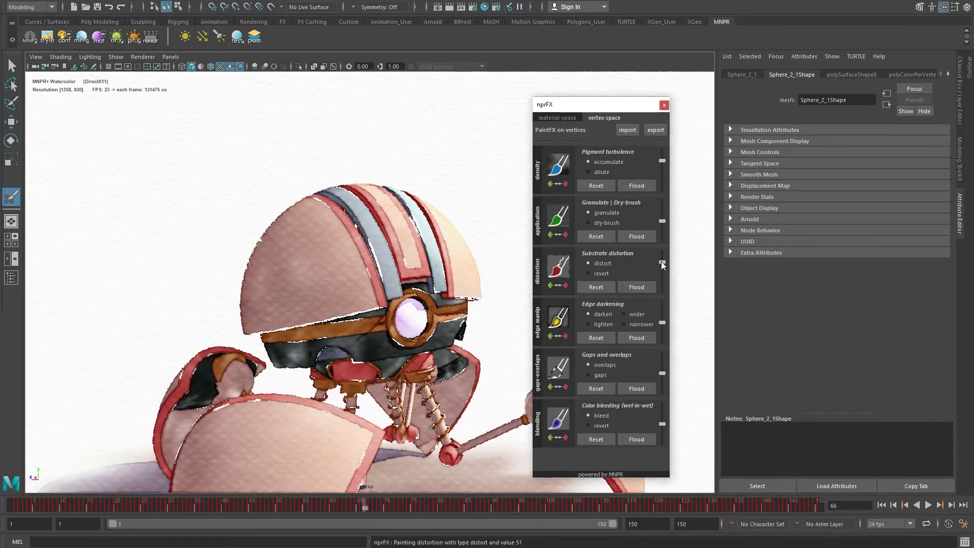
Raise substrate distortion strength to 100, toggle revert and distort, then lower strength to 68
{"action": "left_click_drag", "start_coordinate": [662, 263], "coordinate": [660, 245]}
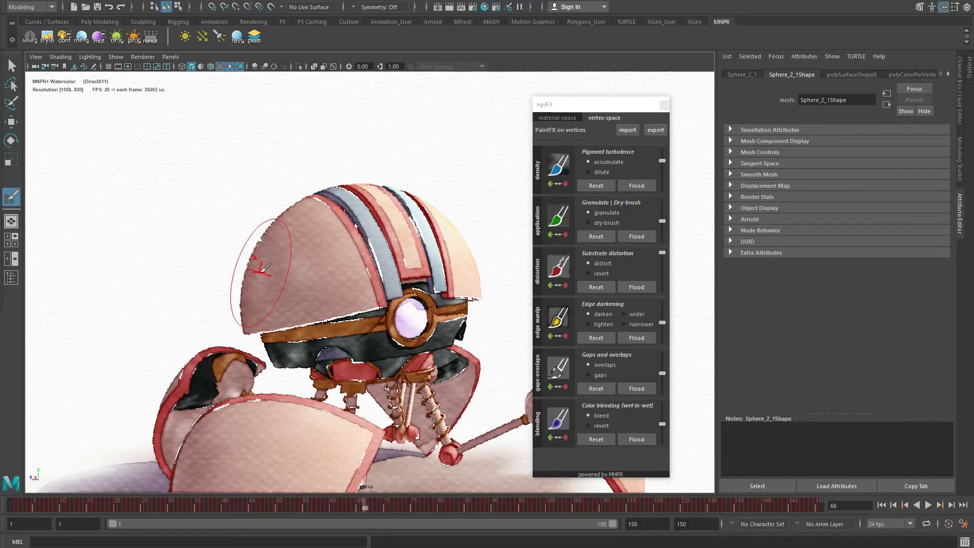
{"action": "left_click", "coordinate": [602, 274]}
{"action": "left_click", "coordinate": [607, 263]}
{"action": "left_click", "coordinate": [602, 273]}
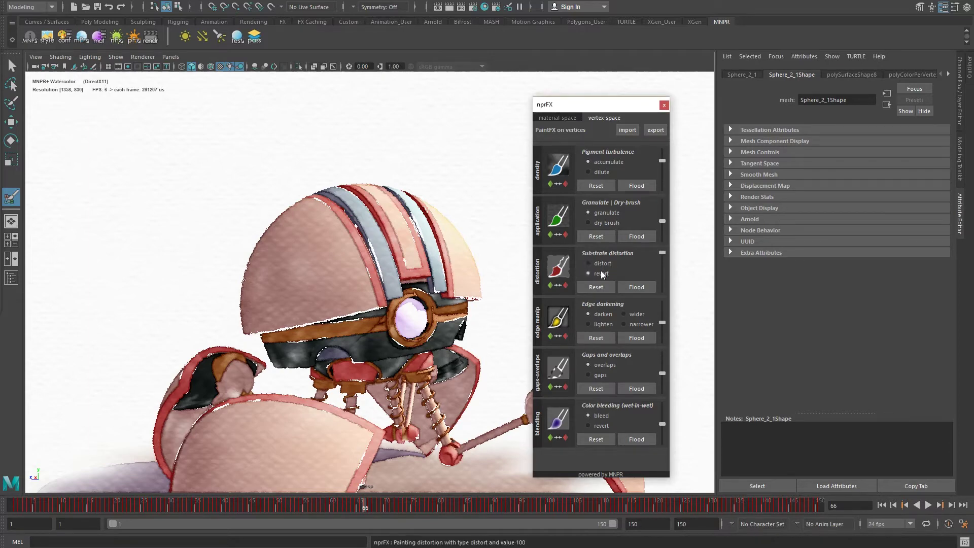
{"action": "left_click", "coordinate": [601, 263]}
{"action": "mouse_move", "coordinate": [664, 257]}
{"action": "left_mouse_down"}
{"action": "mouse_move", "coordinate": [665, 279]}
{"action": "mouse_move", "coordinate": [660, 263]}
{"action": "left_mouse_up"}
Select NPRConfig from the conf shelf icon and drag Substrate Distortion down to 2.792
{"action": "left_click", "coordinate": [64, 37]}
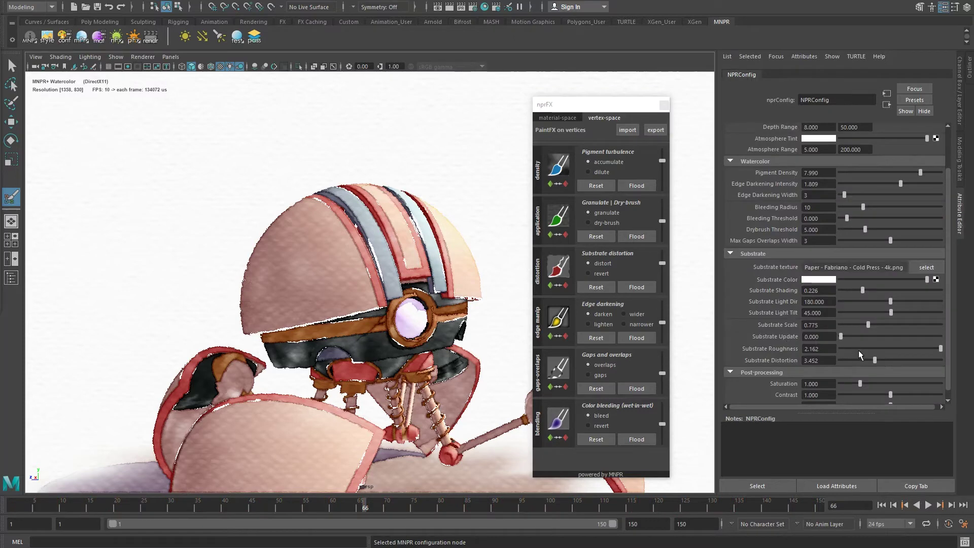
{"action": "mouse_move", "coordinate": [874, 359]}
{"action": "left_mouse_down"}
{"action": "mouse_move", "coordinate": [891, 360]}
{"action": "mouse_move", "coordinate": [865, 362]}
{"action": "mouse_move", "coordinate": [881, 358]}
{"action": "mouse_move", "coordinate": [873, 359]}
{"action": "left_mouse_up"}
{"action": "key", "text": "q"}
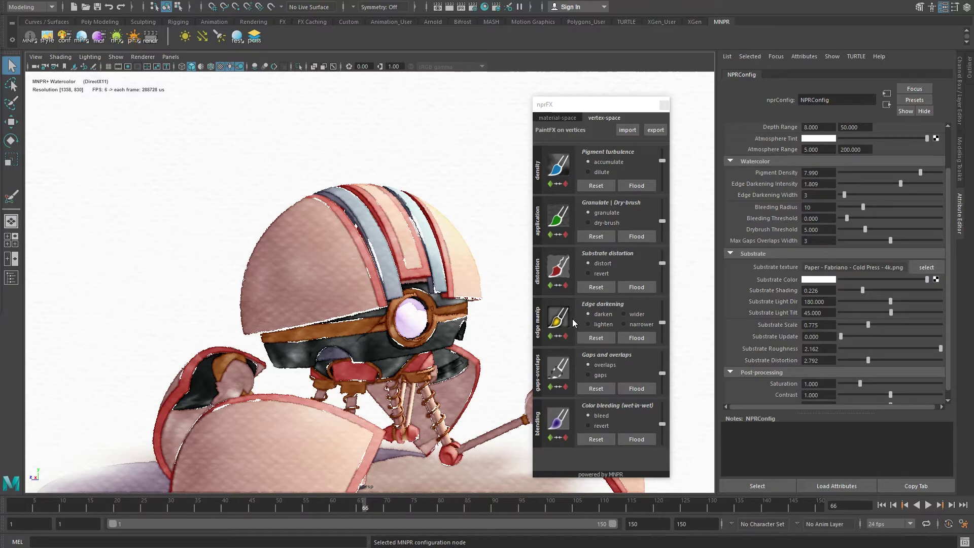
Select the helmet shell and flood edge darkening, trying wider then narrower edges
{"action": "left_click", "coordinate": [344, 287]}
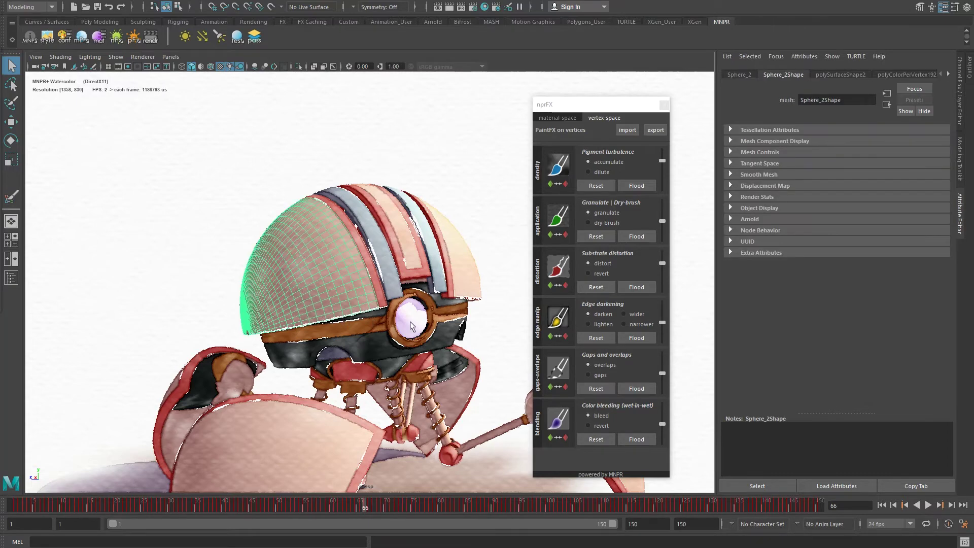
{"action": "left_click", "coordinate": [635, 338]}
{"action": "left_click", "coordinate": [633, 339]}
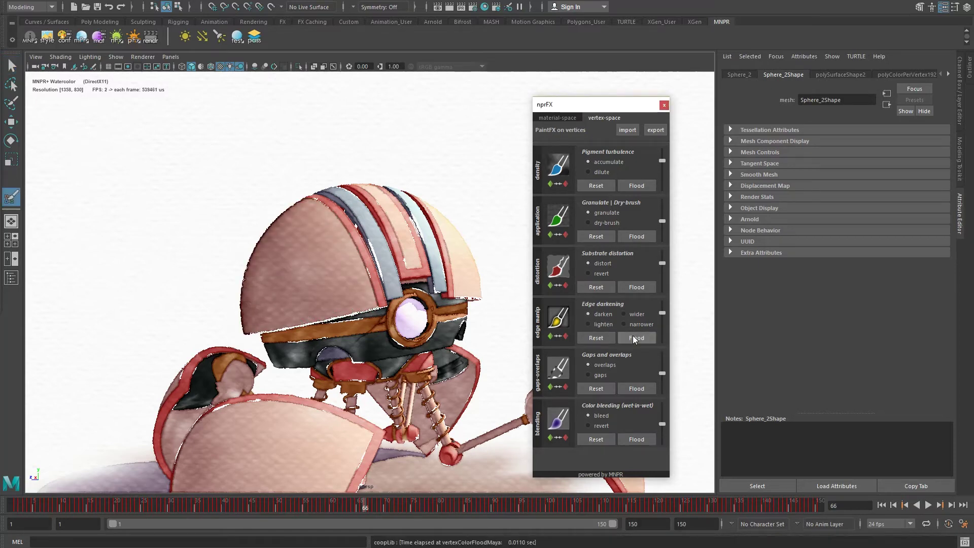
{"action": "left_click", "coordinate": [631, 315]}
{"action": "left_click", "coordinate": [632, 338]}
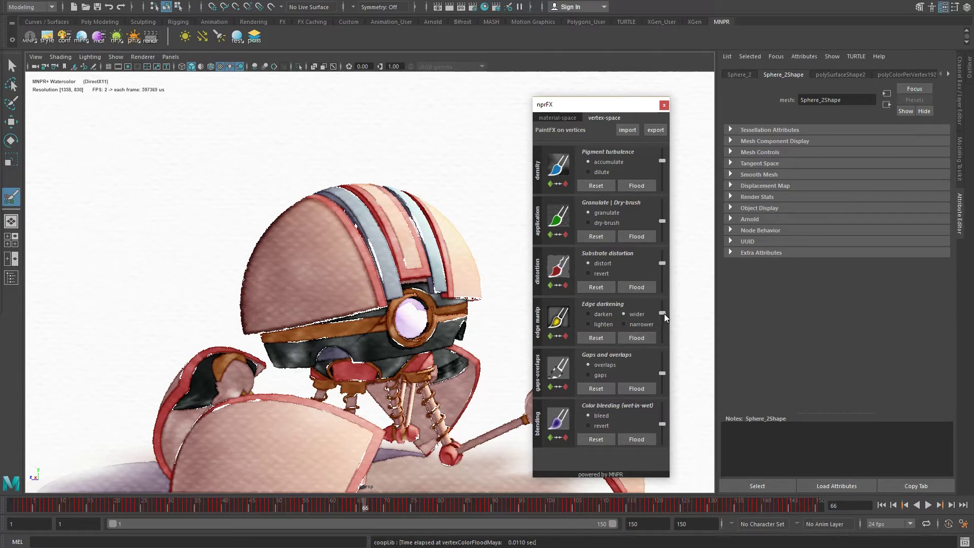
{"action": "left_click_drag", "start_coordinate": [663, 313], "coordinate": [664, 327]}
{"action": "left_click", "coordinate": [644, 340]}
Flood wider edges again, switch to narrower edges, then reset edge darkening to defaults
{"action": "left_click_drag", "start_coordinate": [660, 330], "coordinate": [660, 317]}
{"action": "left_click", "coordinate": [637, 336]}
{"action": "left_click", "coordinate": [633, 324]}
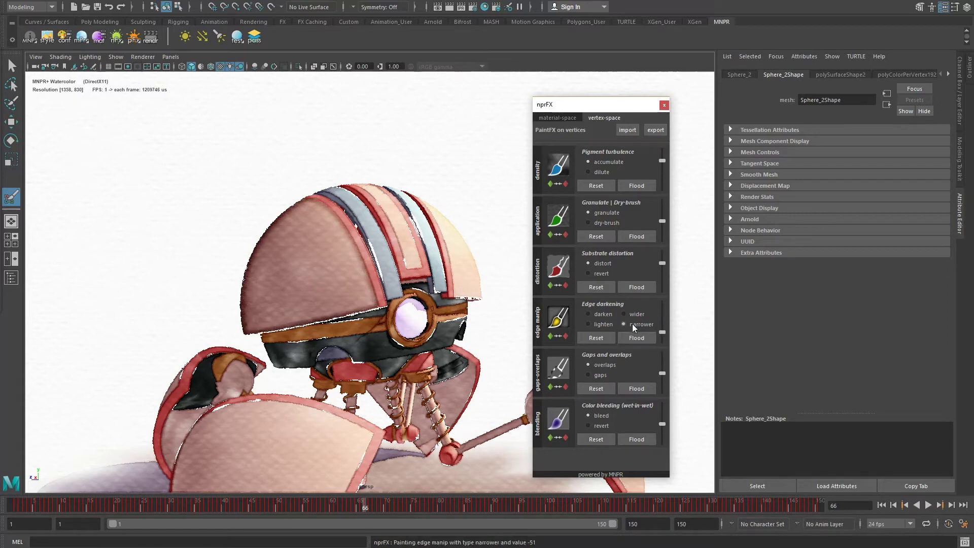
{"action": "left_click", "coordinate": [557, 319]}
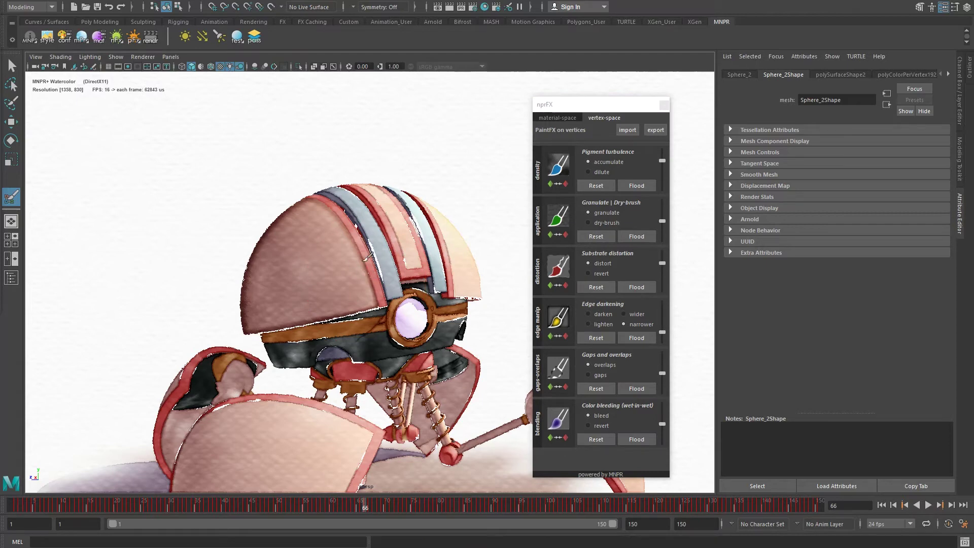
{"action": "left_click", "coordinate": [595, 339]}
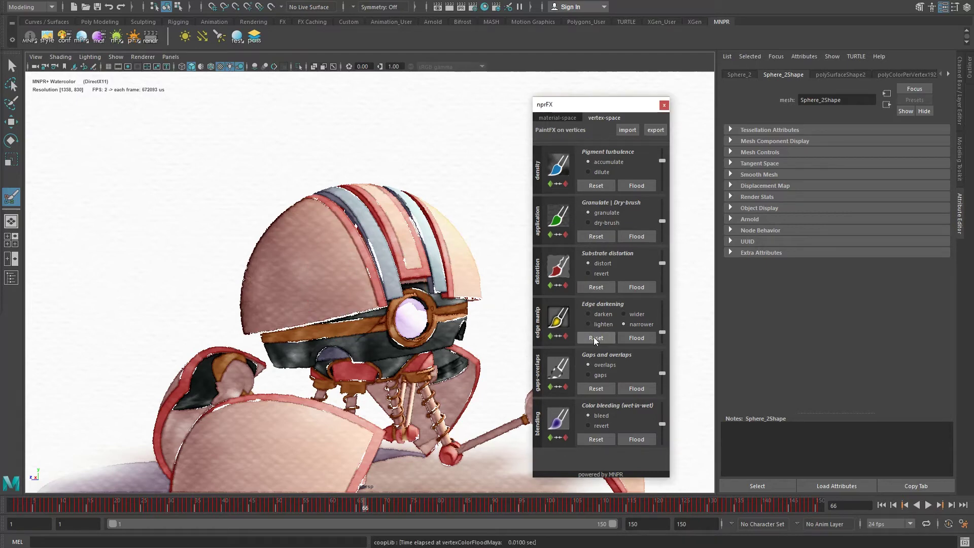
{"action": "left_click", "coordinate": [595, 337]}
{"action": "left_click", "coordinate": [609, 336]}
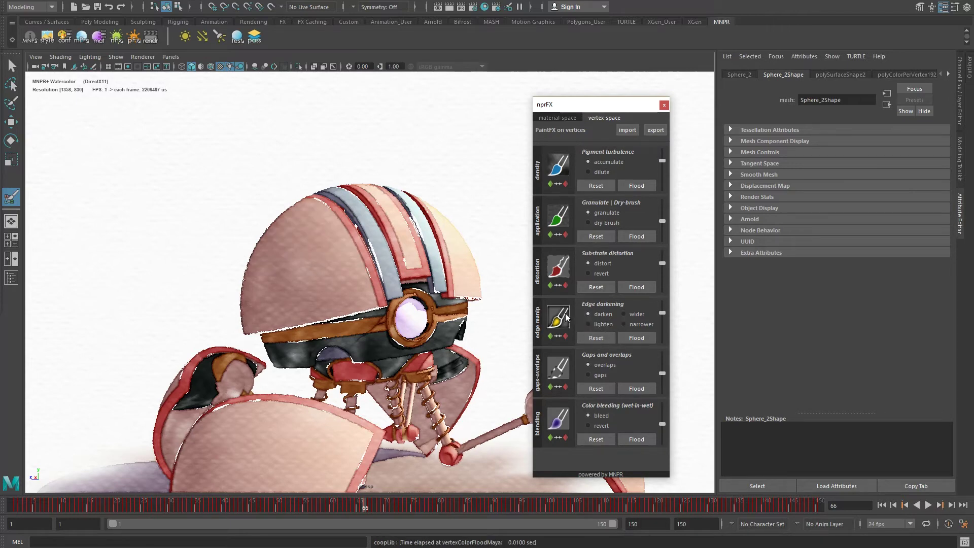
Orbit close to the striped helmet and create a gaps-and-overlaps vertex effect on its grey stripe
{"action": "left_click", "coordinate": [64, 36]}
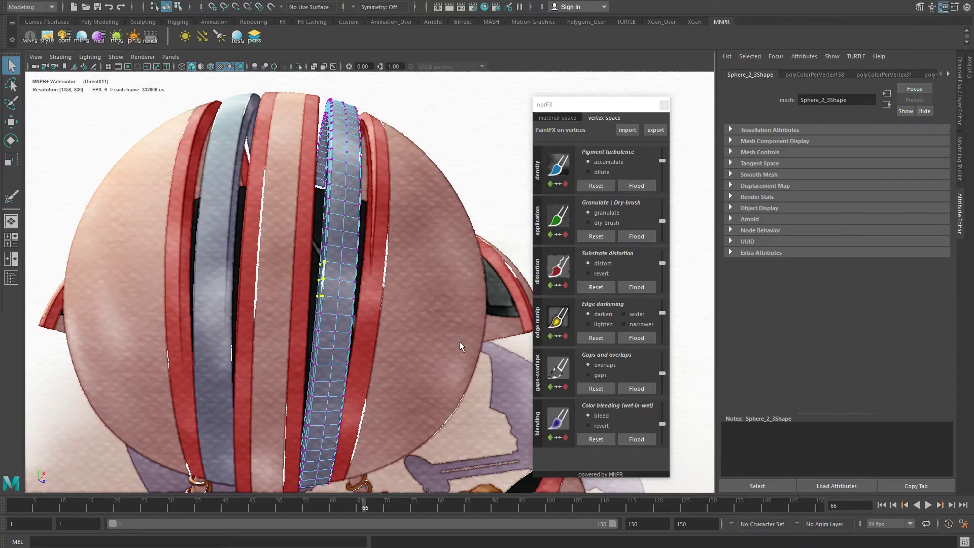
{"action": "left_click_drag", "start_coordinate": [330, 325], "coordinate": [357, 286], "text": "alt"}
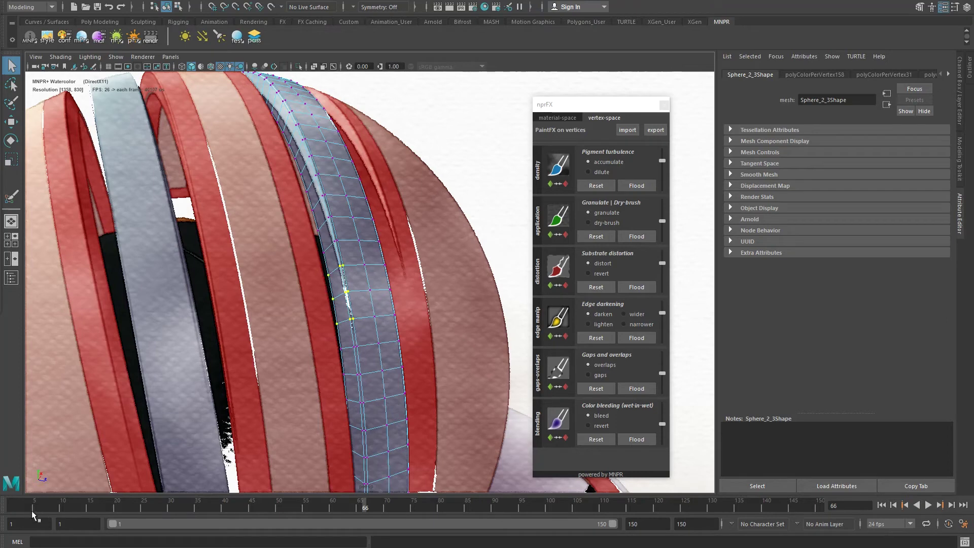
{"action": "key", "text": "alt+v"}
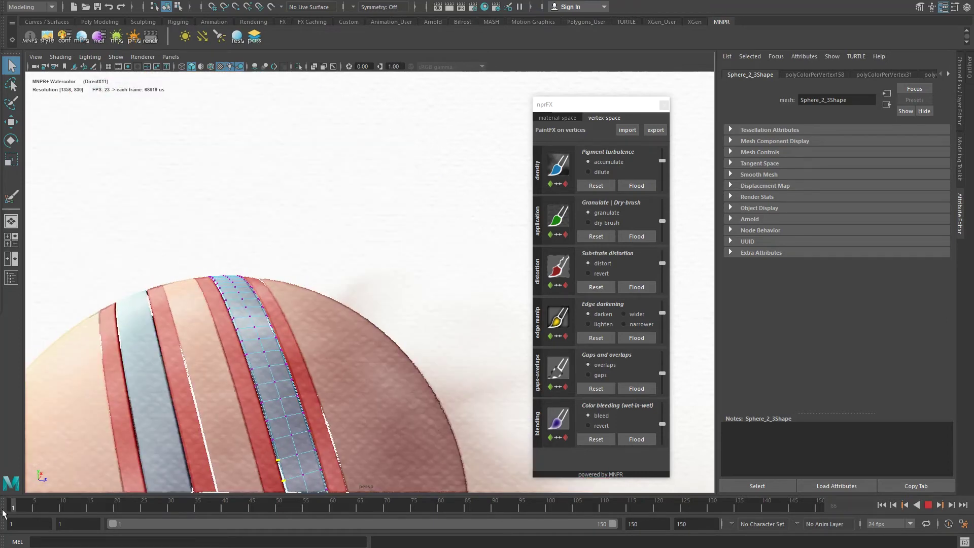
{"action": "key", "text": "alt+v"}
{"action": "left_click_drag", "start_coordinate": [244, 385], "coordinate": [287, 345], "text": "alt"}
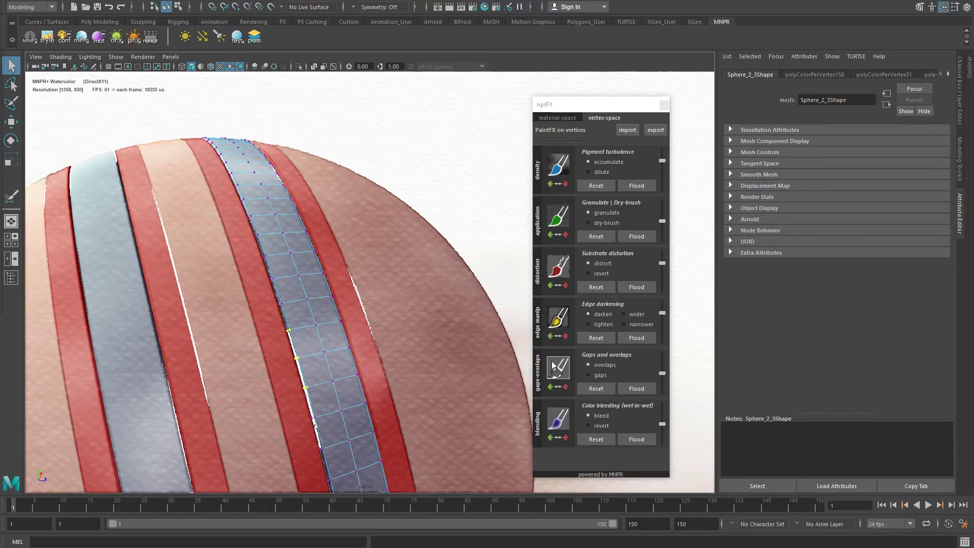
{"action": "left_click", "coordinate": [550, 387]}
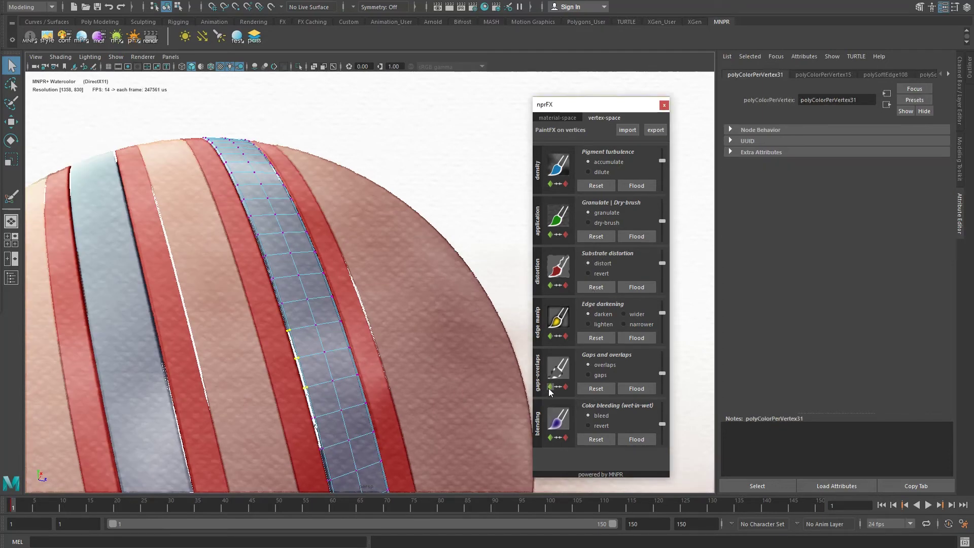
At frame 10, raise the gaps-and-overlaps strength and flood it onto the selected stripe
{"action": "left_click_drag", "start_coordinate": [116, 458], "coordinate": [215, 417], "text": "alt"}
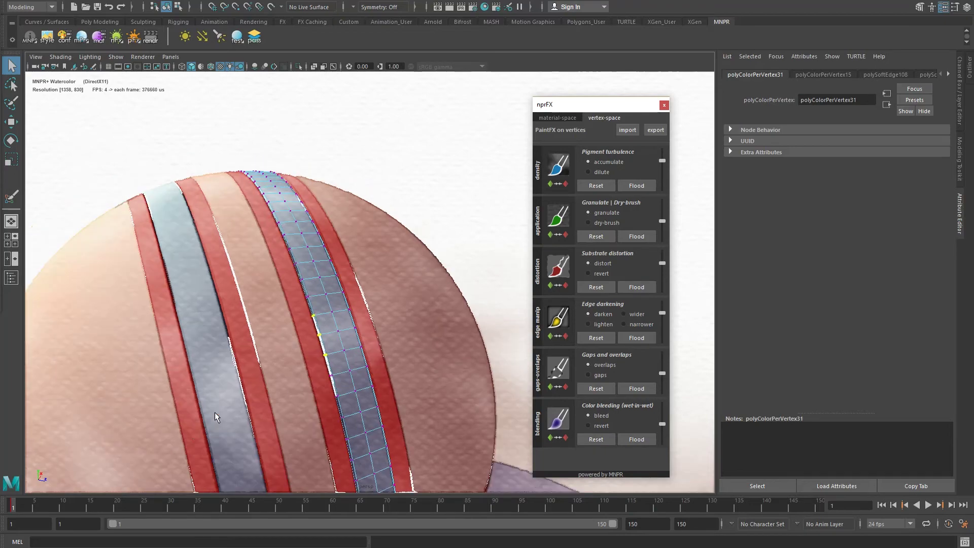
{"action": "mouse_move", "coordinate": [52, 504]}
{"action": "left_mouse_down"}
{"action": "mouse_move", "coordinate": [41, 507]}
{"action": "mouse_move", "coordinate": [63, 507]}
{"action": "left_mouse_up"}
{"action": "left_click_drag", "start_coordinate": [195, 368], "coordinate": [528, 355], "text": "alt"}
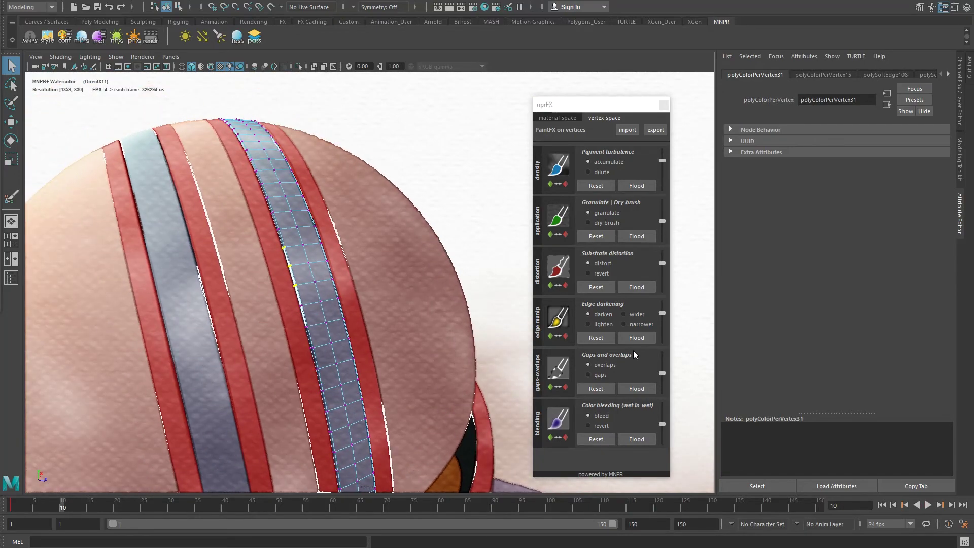
{"action": "left_click_drag", "start_coordinate": [662, 373], "coordinate": [661, 364]}
{"action": "left_click", "coordinate": [641, 388]}
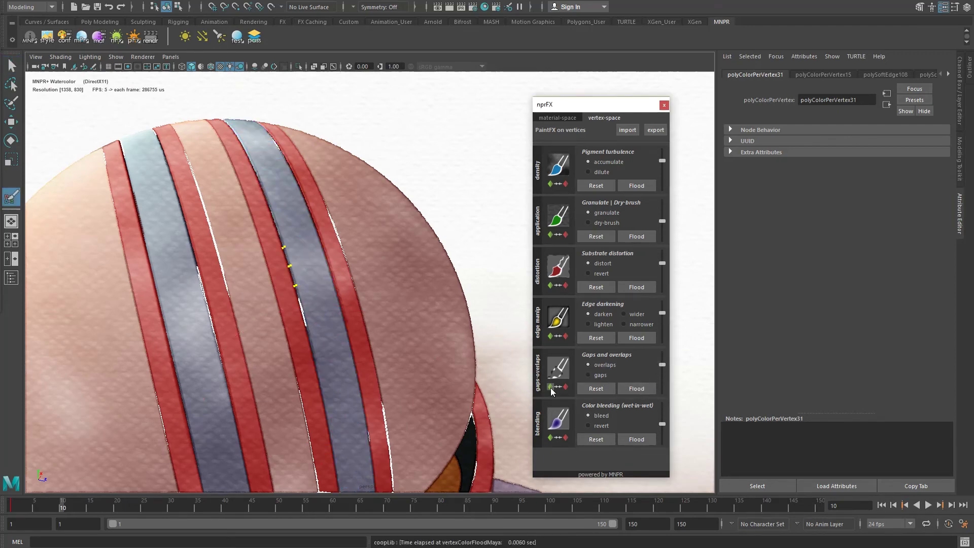
Return to frame 10, switch the gaps-and-overlaps paint to red, and put the helmet in object mode
{"action": "left_click_drag", "start_coordinate": [44, 507], "coordinate": [16, 513]}
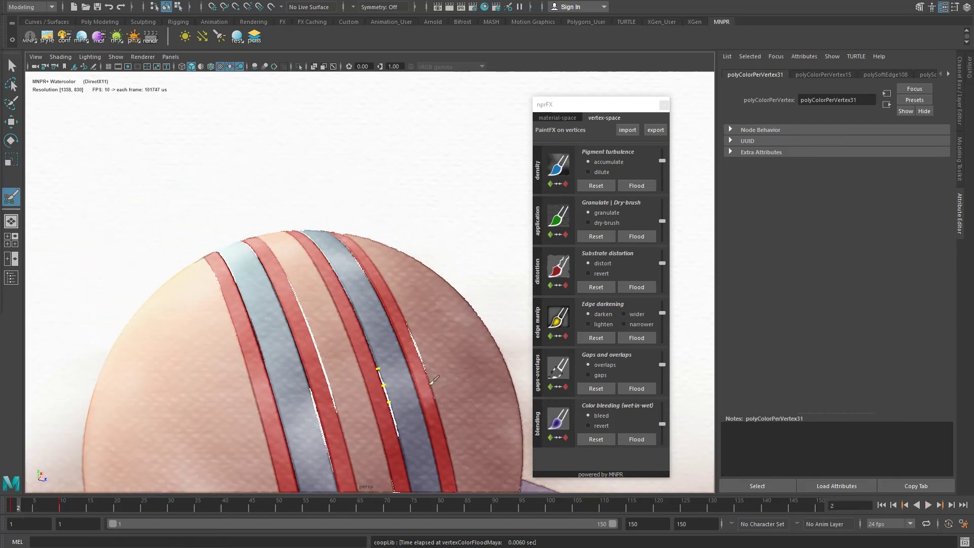
{"action": "left_click", "coordinate": [556, 389]}
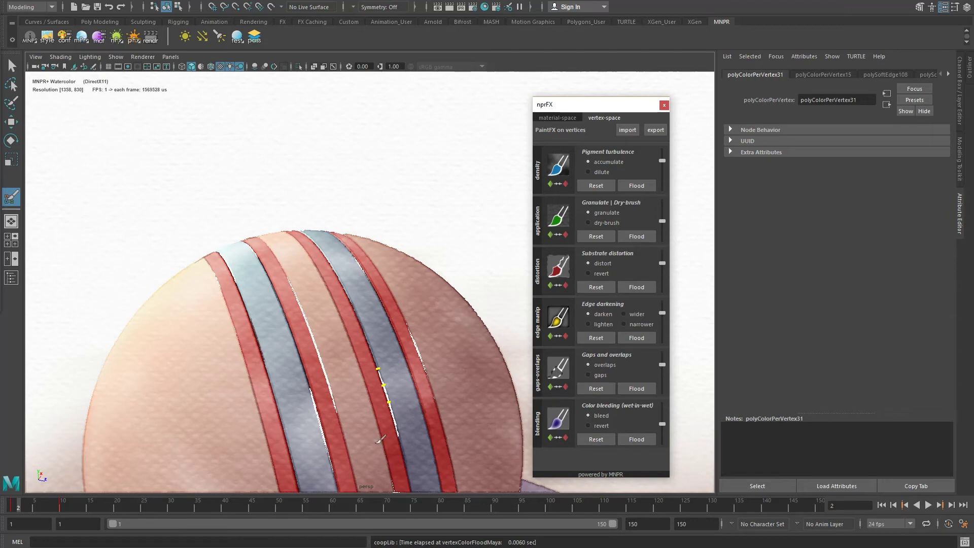
{"action": "left_click", "coordinate": [63, 504]}
{"action": "left_click", "coordinate": [563, 387]}
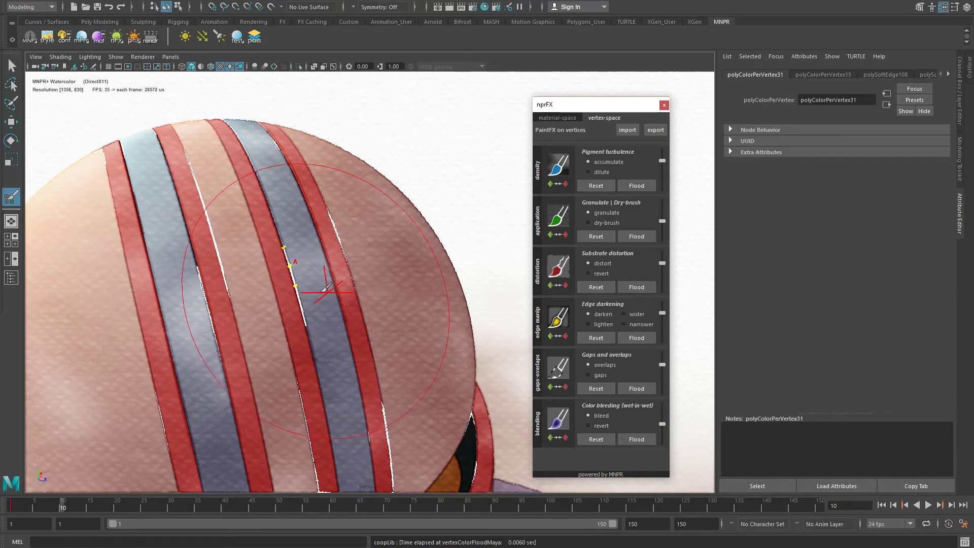
{"action": "key", "text": "q"}
{"action": "right_click_drag", "start_coordinate": [312, 293], "coordinate": [359, 266]}
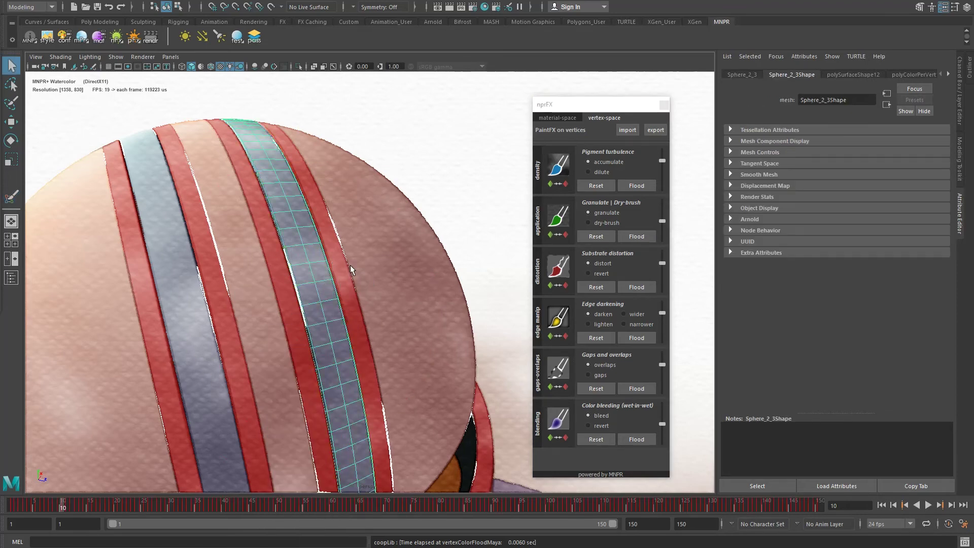
Show the Channel Box, select the NPRConfig node, and zoom out around the helmet
{"action": "left_click", "coordinate": [960, 112]}
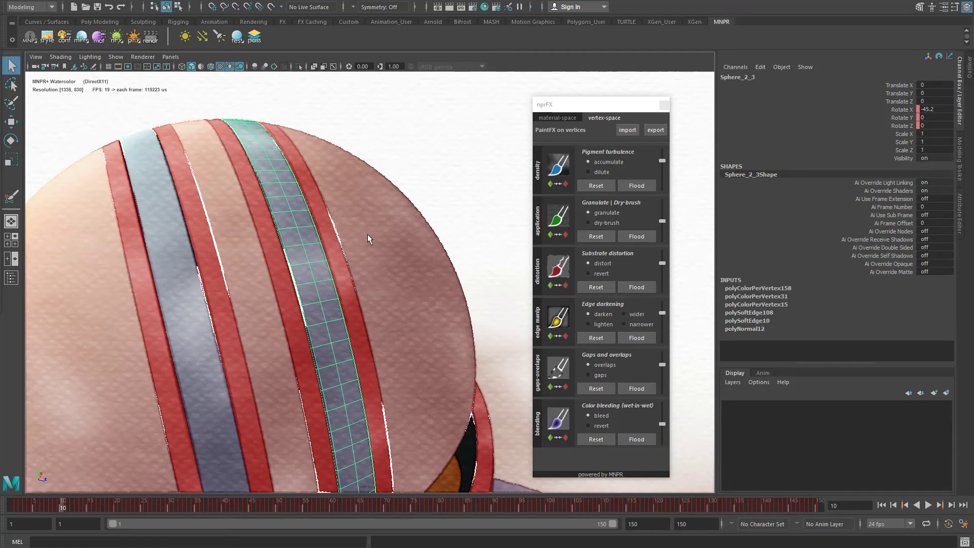
{"action": "left_click", "coordinate": [65, 37]}
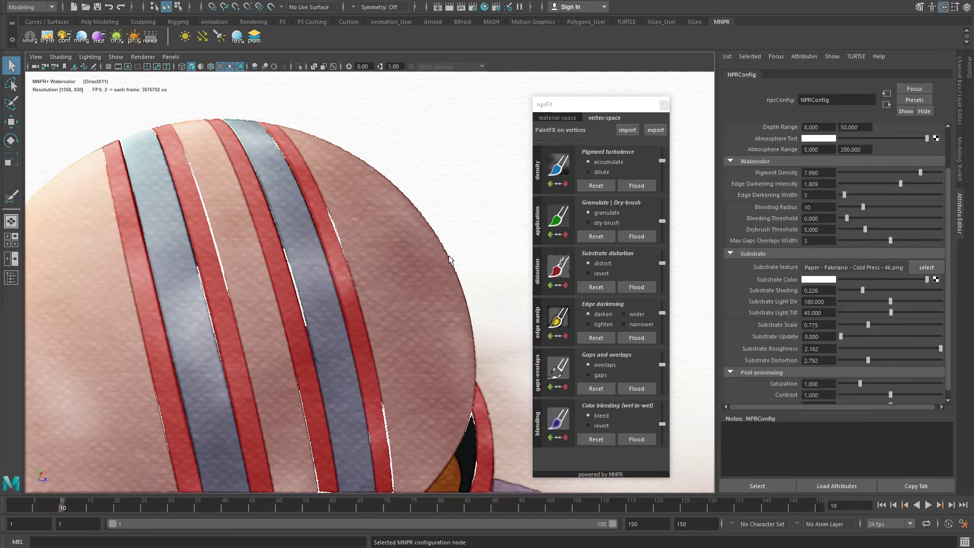
{"action": "scroll", "coordinate": [421, 260], "scroll_direction": "down", "scroll_amount": 3}
{"action": "left_click_drag", "start_coordinate": [421, 259], "coordinate": [232, 248], "text": "alt"}
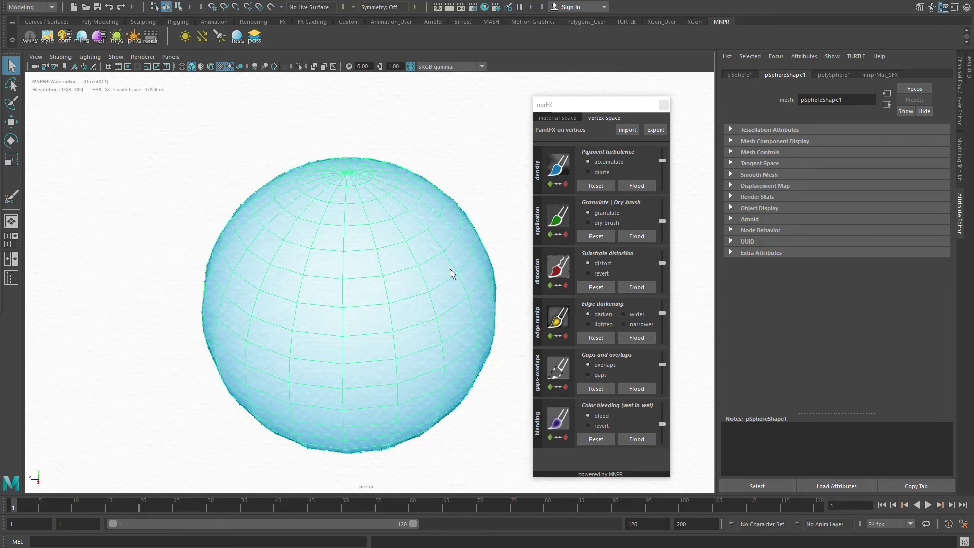
Select the blue sphere's top pole vertex and grow the selection to the surrounding rings
{"action": "left_click_drag", "start_coordinate": [437, 217], "coordinate": [395, 195], "text": "alt"}
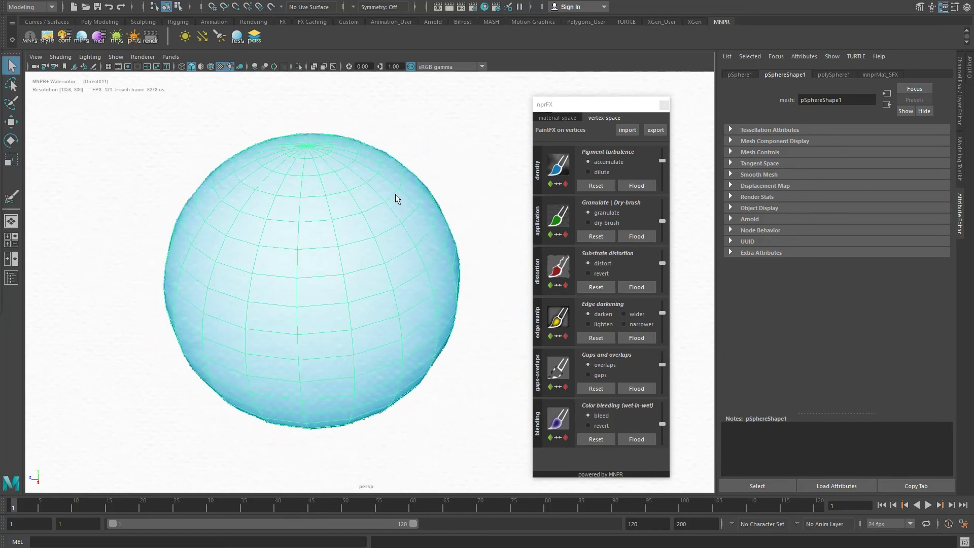
{"action": "right_click_drag", "start_coordinate": [319, 147], "coordinate": [277, 150]}
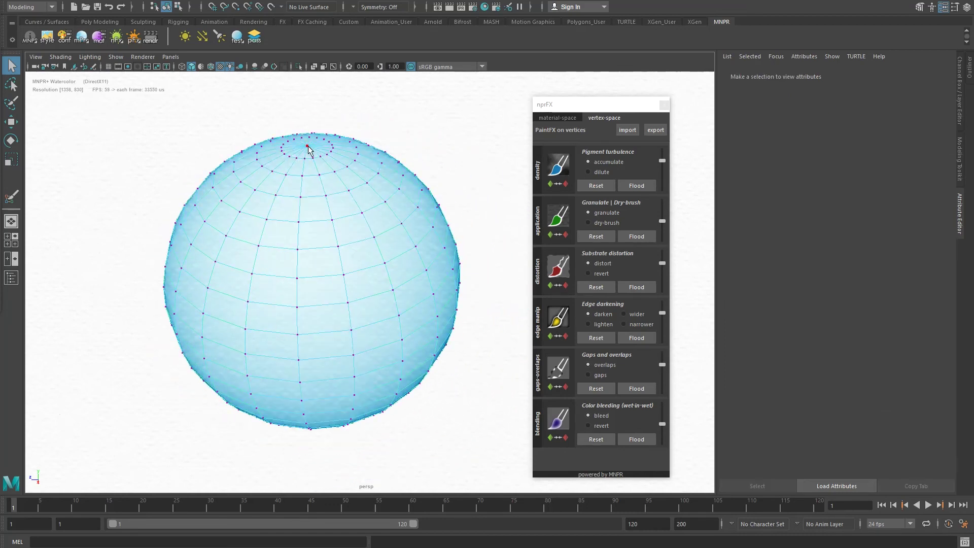
{"action": "left_click", "coordinate": [307, 147]}
{"action": "key", "text": "shift+period"}
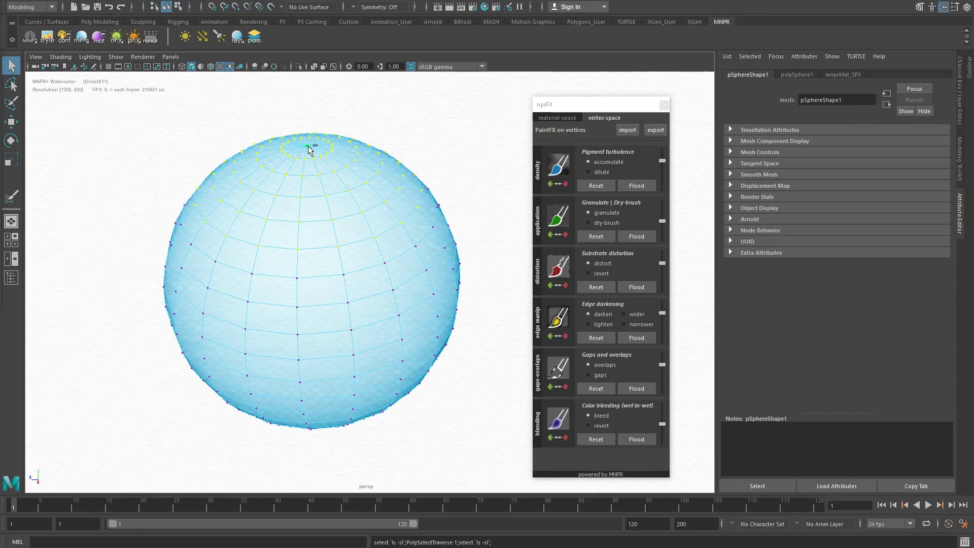
{"action": "left_click_drag", "start_coordinate": [326, 174], "coordinate": [324, 162], "text": "alt"}
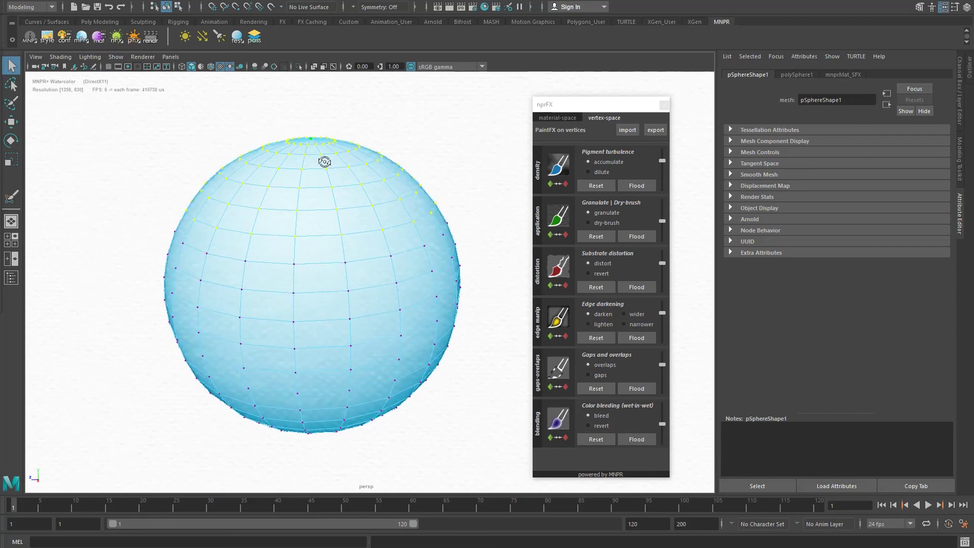
Raise color bleeding and flood it repeatedly, shrinking the selection toward the top pole
{"action": "left_click", "coordinate": [593, 413]}
{"action": "left_click", "coordinate": [637, 439]}
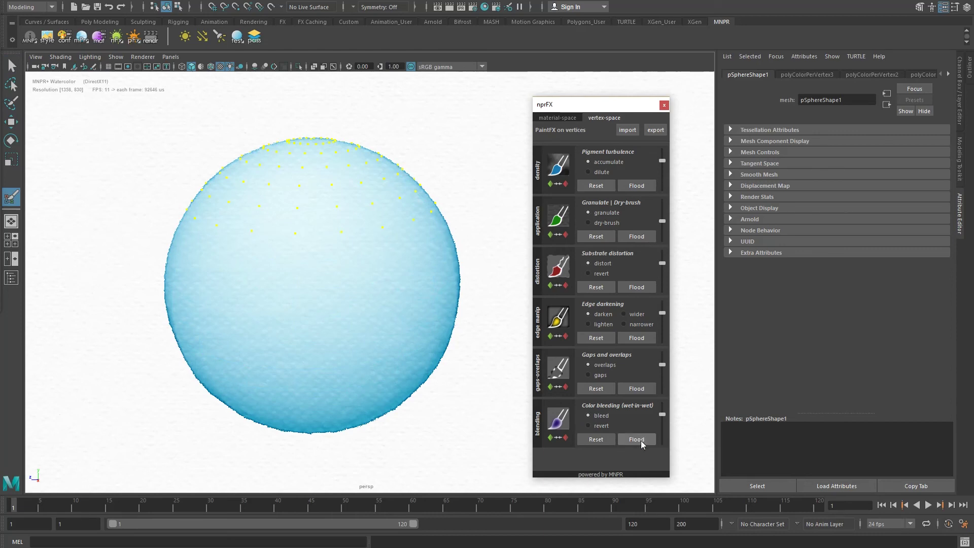
{"action": "left_click", "coordinate": [638, 439]}
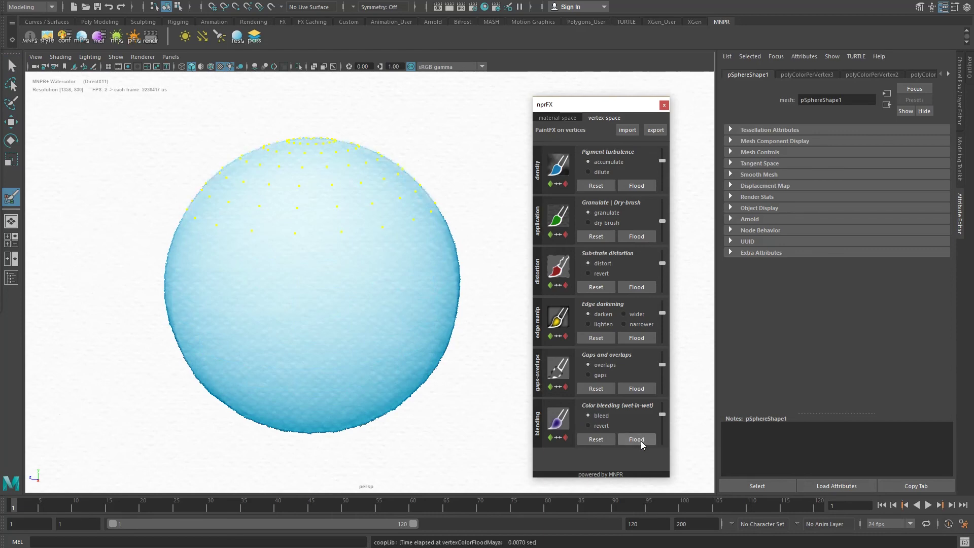
{"action": "key", "text": "<"}
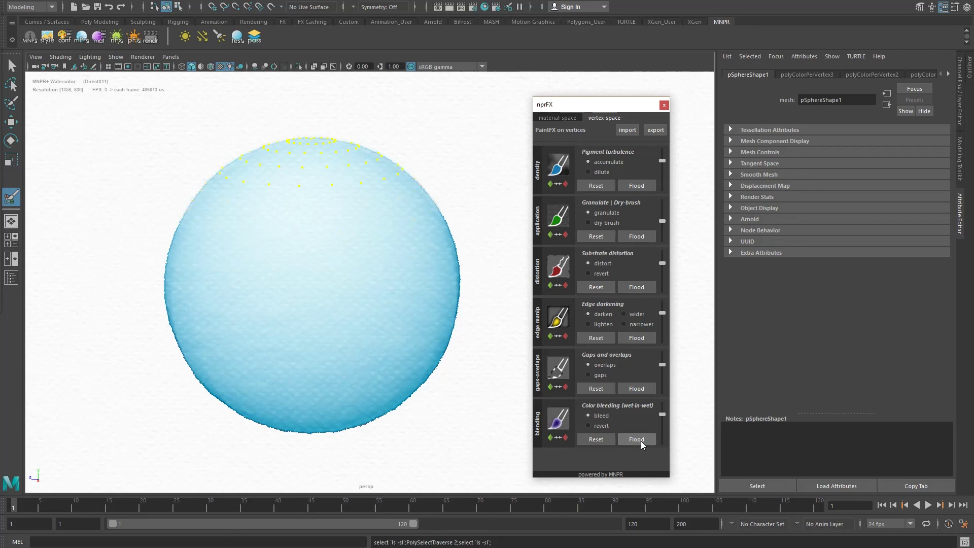
{"action": "left_click", "coordinate": [638, 439]}
{"action": "left_click", "coordinate": [639, 440]}
{"action": "key", "text": "<"}
{"action": "left_click", "coordinate": [638, 439]}
Return the sphere to object mode and clear the selection to view the result
{"action": "key", "text": "q"}
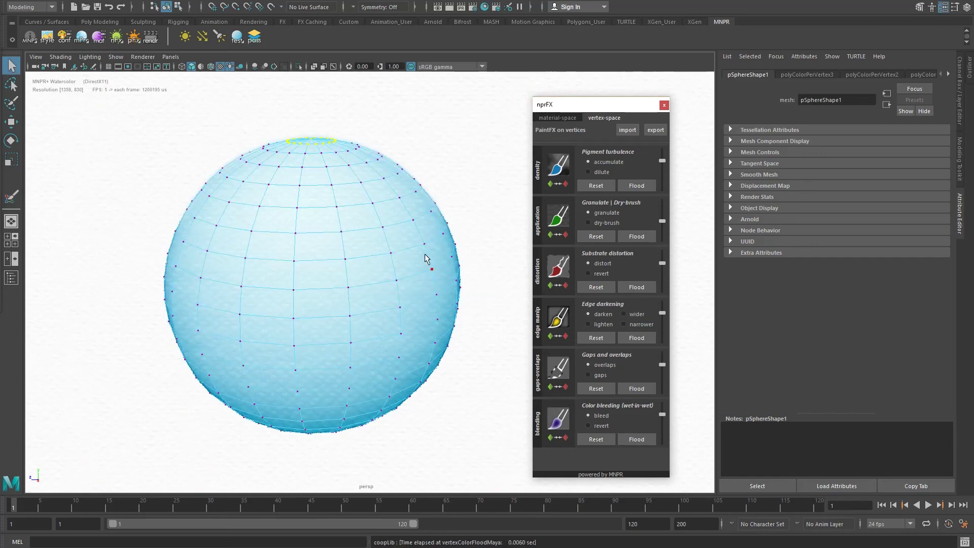
{"action": "left_click", "coordinate": [445, 180]}
{"action": "right_click_drag", "start_coordinate": [391, 196], "coordinate": [447, 176]}
{"action": "left_click", "coordinate": [448, 172]}
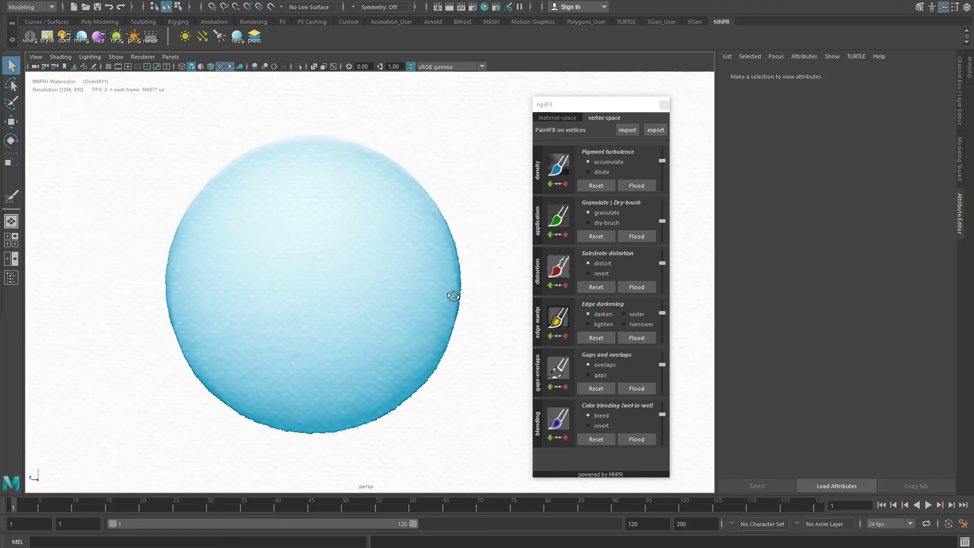